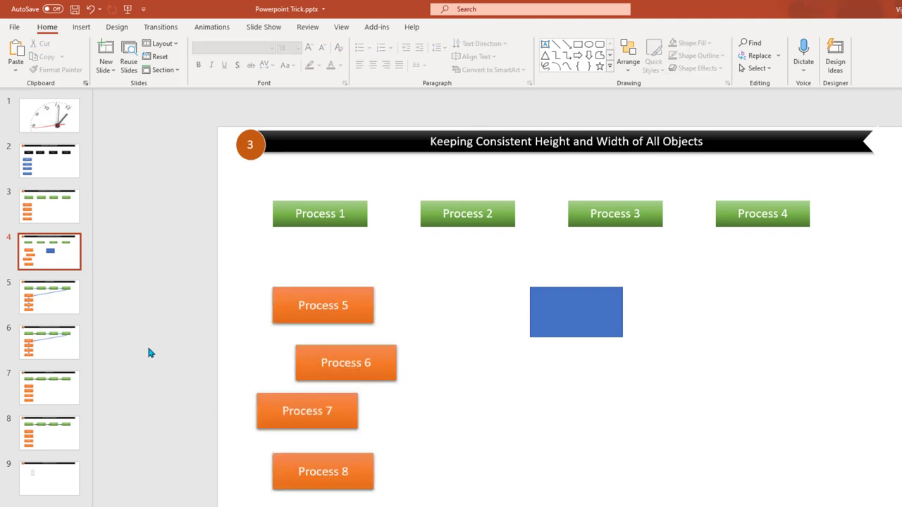
Open slide 5, Connecting Objects
{"action": "left_click", "coordinate": [52, 297]}
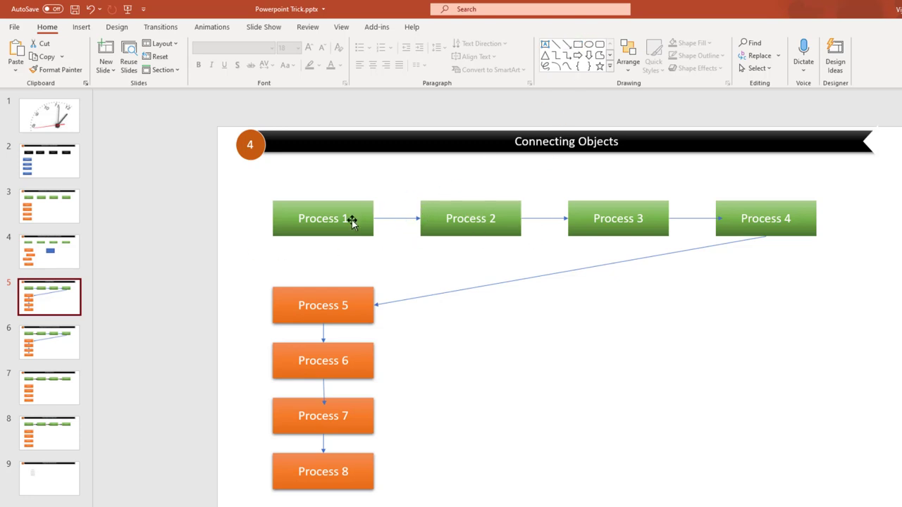
{"action": "left_click", "coordinate": [398, 218]}
Delete the top-row Process connectors and the diagonal Process 4–5 connector
{"action": "key", "text": "Delete"}
{"action": "left_click", "coordinate": [547, 219]}
{"action": "key", "text": "Delete"}
{"action": "left_click", "coordinate": [693, 218]}
{"action": "key", "text": "Delete"}
{"action": "left_click", "coordinate": [569, 271]}
{"action": "key", "text": "Delete"}
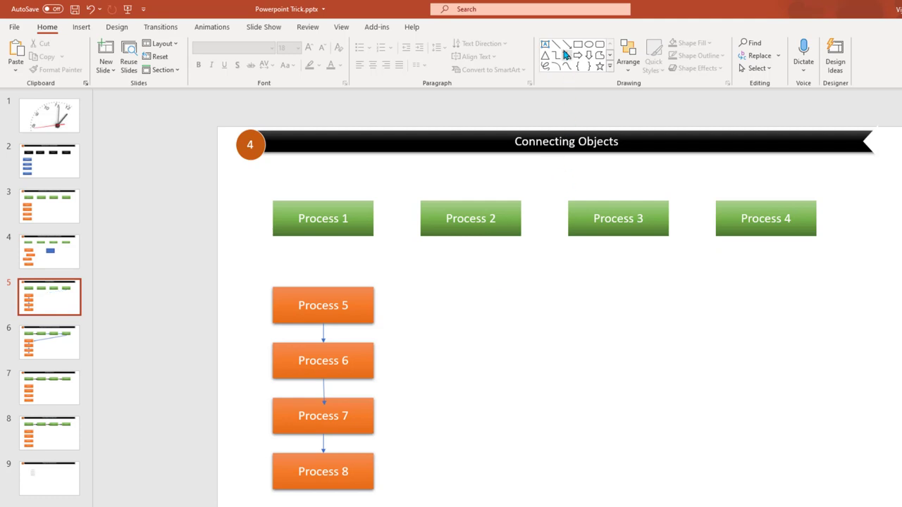
Draw a black Line Arrow connector from Process 1 to Process 2
{"action": "left_click", "coordinate": [566, 43]}
{"action": "left_click_drag", "start_coordinate": [374, 218], "coordinate": [422, 220]}
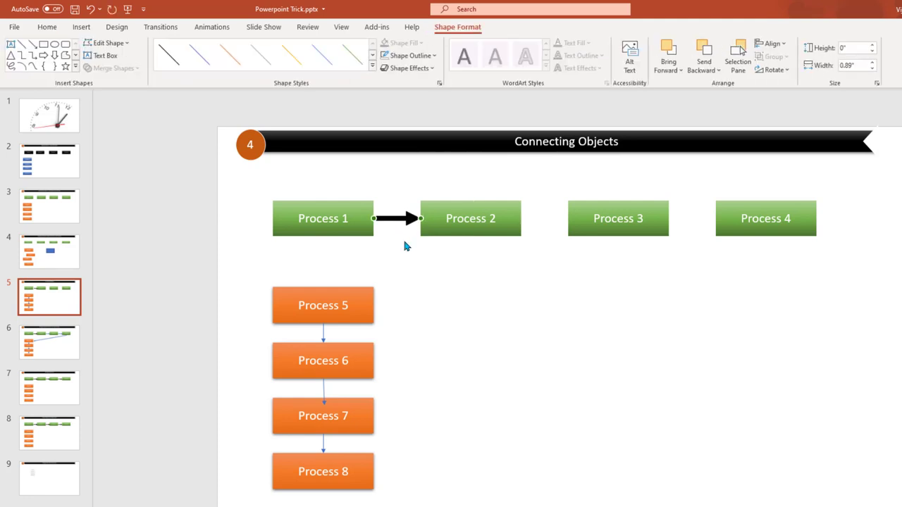
{"action": "left_click", "coordinate": [402, 253]}
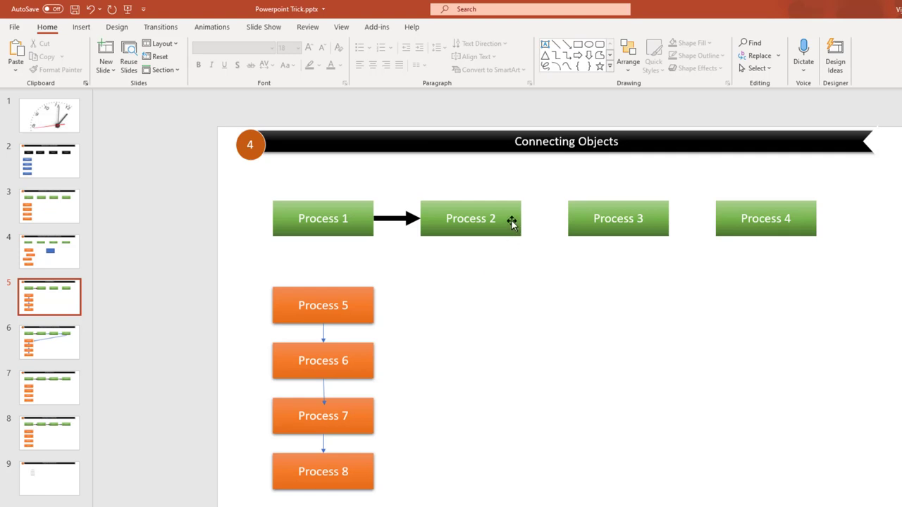
With Lock Drawing Mode, draw arrows Process 2→3 and 3→4, then open slide 6
{"action": "right_click", "coordinate": [569, 49]}
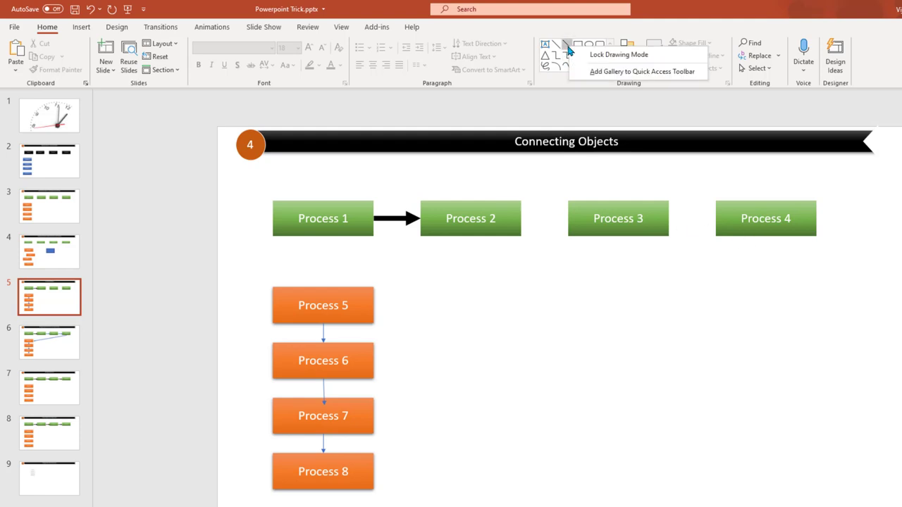
{"action": "left_click", "coordinate": [664, 55]}
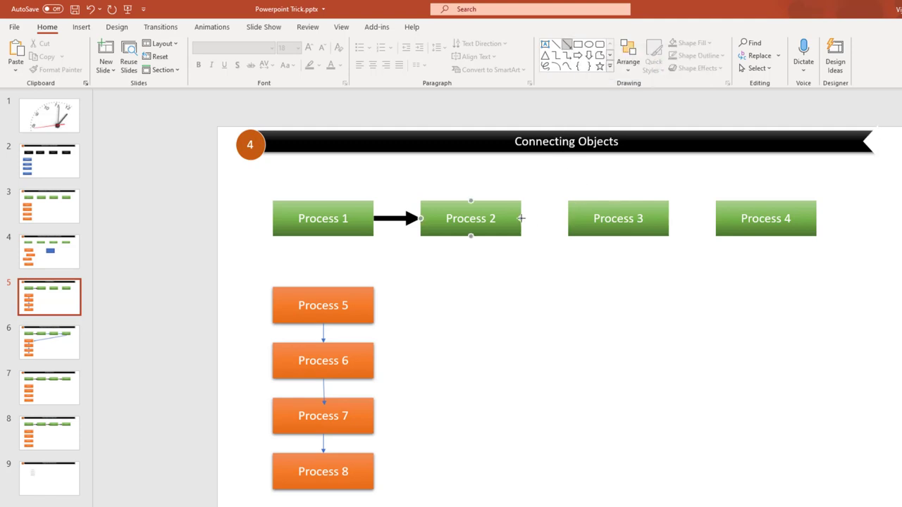
{"action": "left_click_drag", "start_coordinate": [521, 218], "coordinate": [568, 219]}
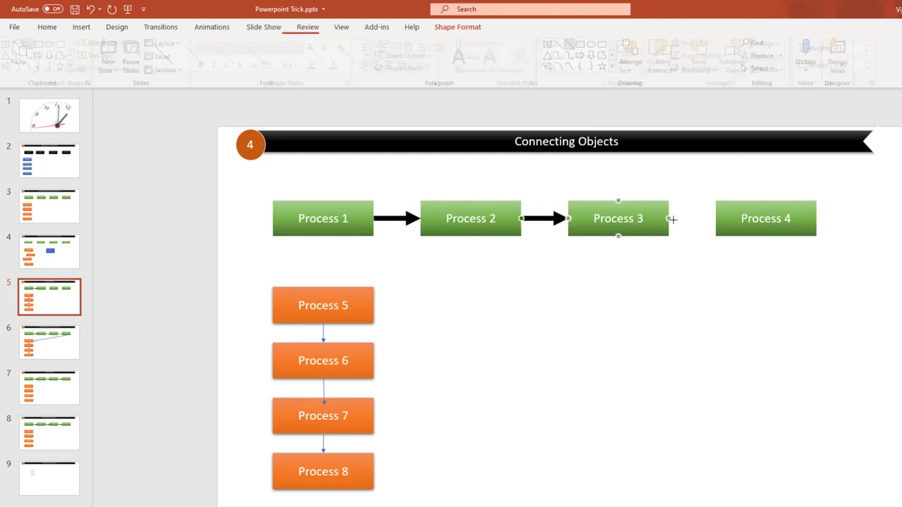
{"action": "left_click_drag", "start_coordinate": [671, 219], "coordinate": [716, 220]}
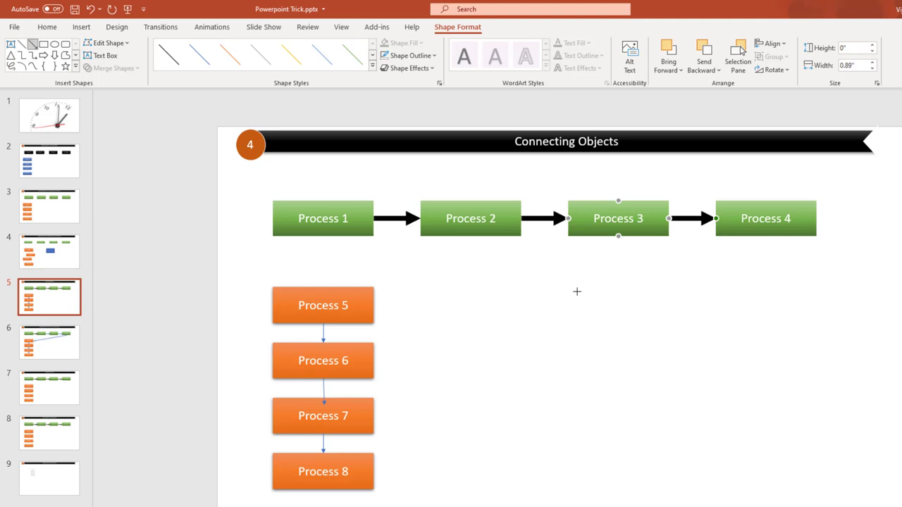
{"action": "key", "text": "Escape"}
{"action": "left_click", "coordinate": [41, 346]}
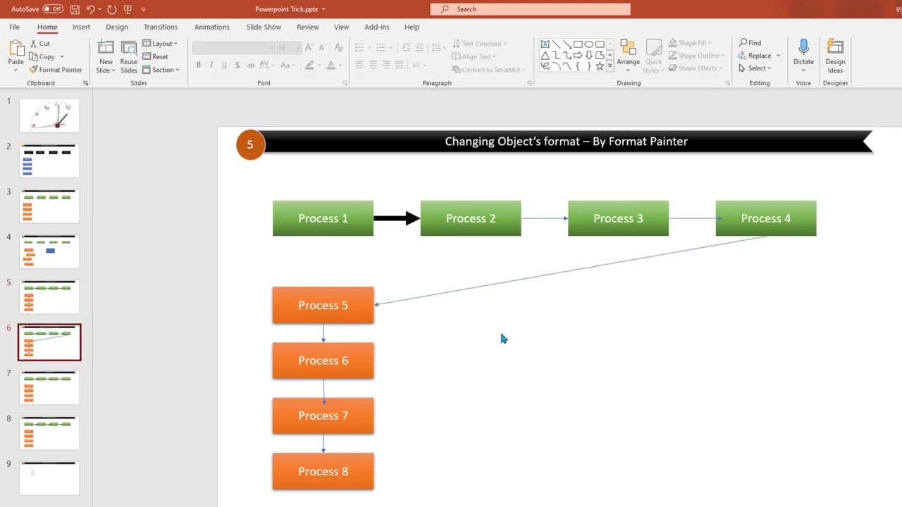
Give the Process 1→2 connector the orange intense line Quick Style
{"action": "left_click", "coordinate": [399, 221]}
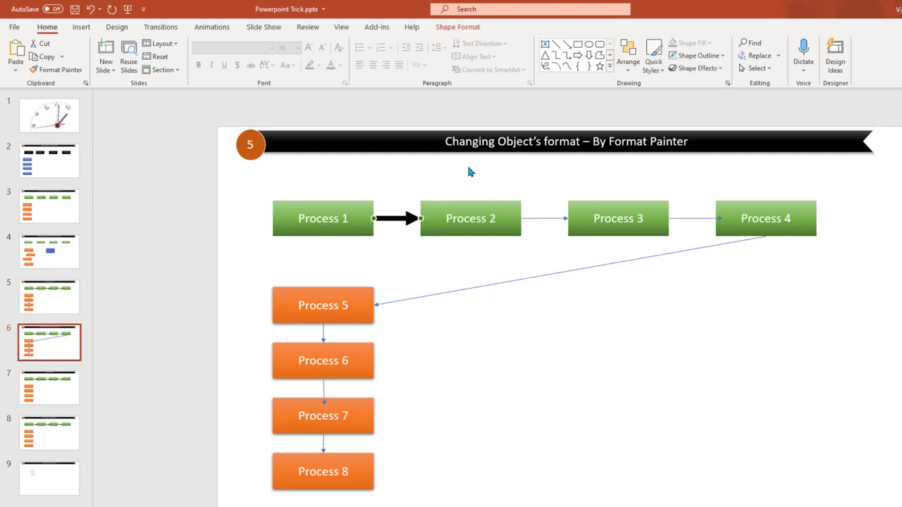
{"action": "left_click", "coordinate": [654, 64]}
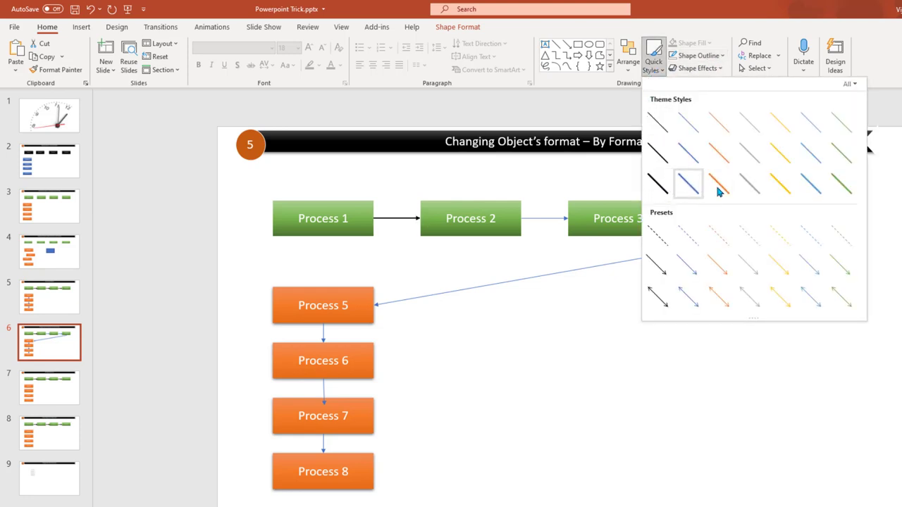
{"action": "left_click", "coordinate": [722, 190]}
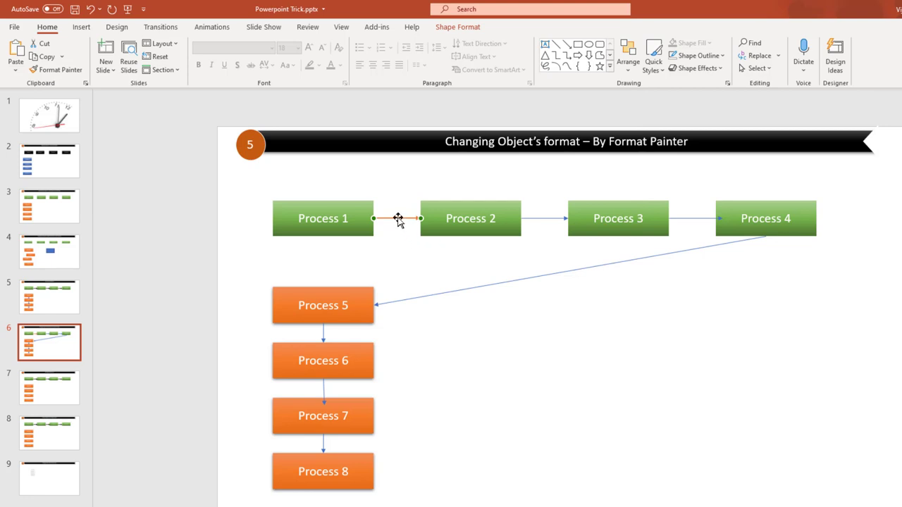
{"action": "left_click", "coordinate": [485, 259]}
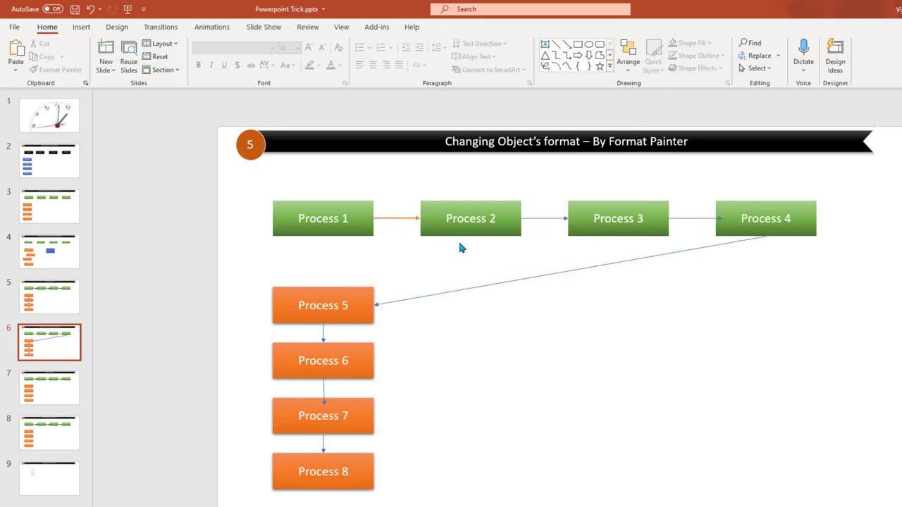
Copy the orange connector's formatting onto the Process 2→3 connector with Format Painter
{"action": "left_click", "coordinate": [545, 220]}
{"action": "right_click", "coordinate": [544, 218]}
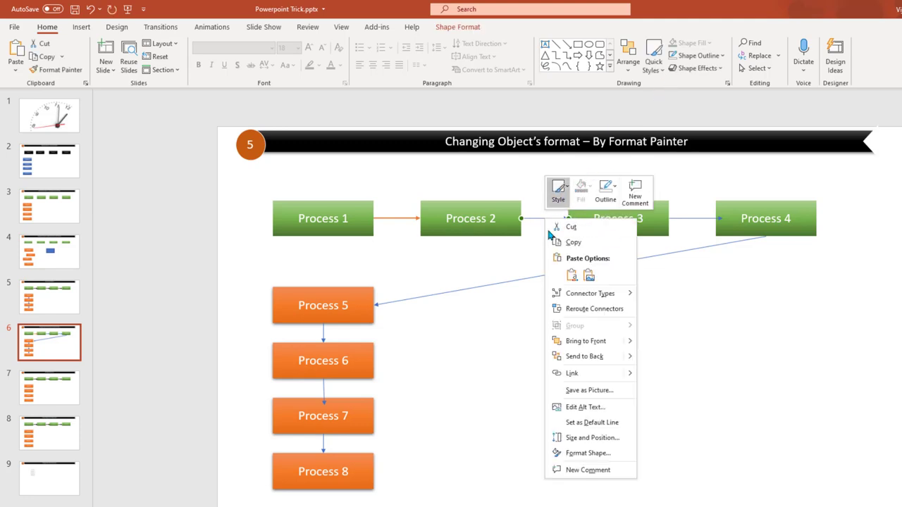
{"action": "key", "text": "Escape"}
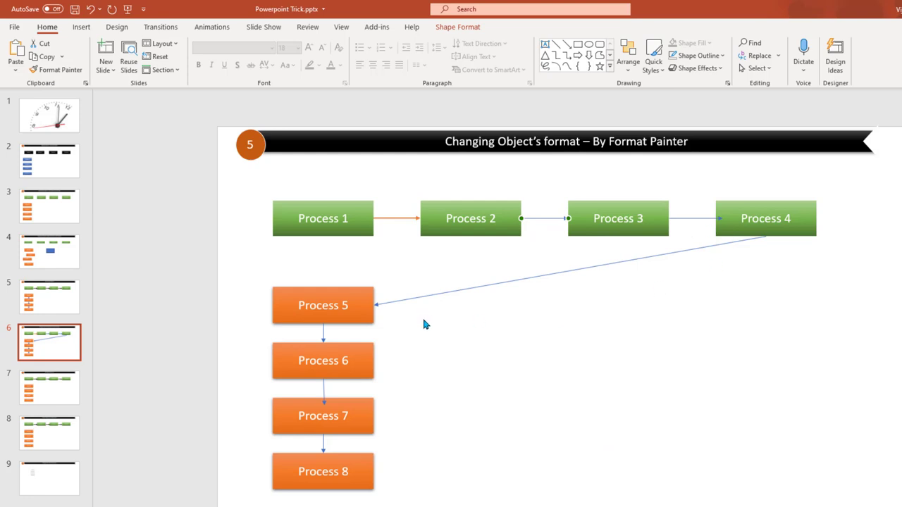
{"action": "left_click", "coordinate": [402, 217]}
{"action": "left_click", "coordinate": [69, 73]}
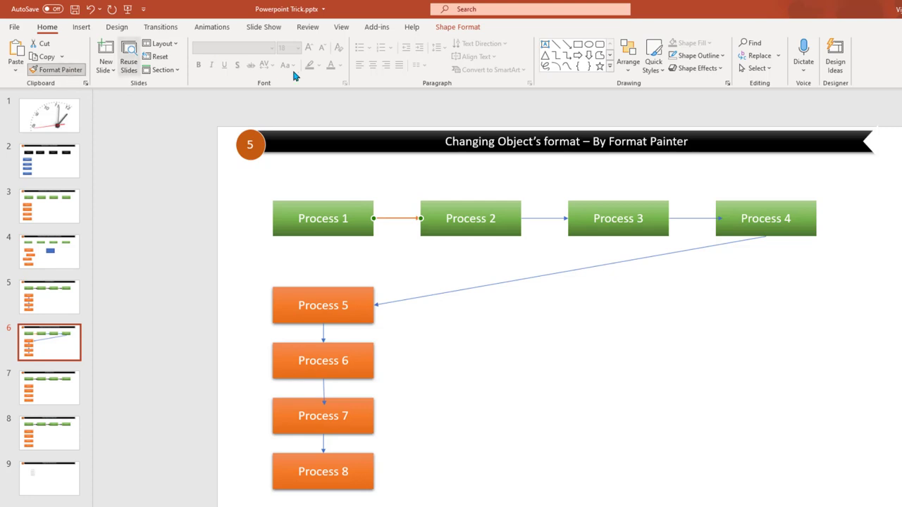
{"action": "left_click", "coordinate": [542, 218]}
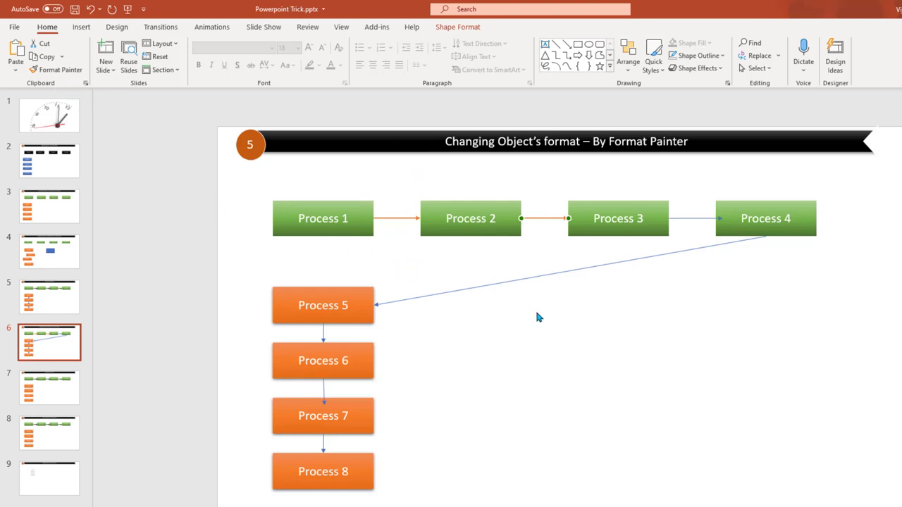
On slide 7, colour the Process 1–2 arrow orange and set it as the default line
{"action": "left_click", "coordinate": [54, 385]}
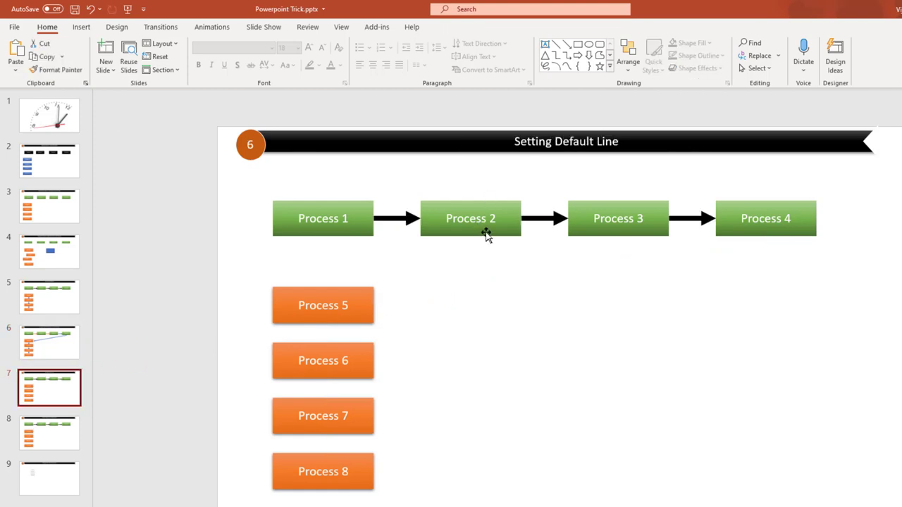
{"action": "left_click", "coordinate": [396, 218]}
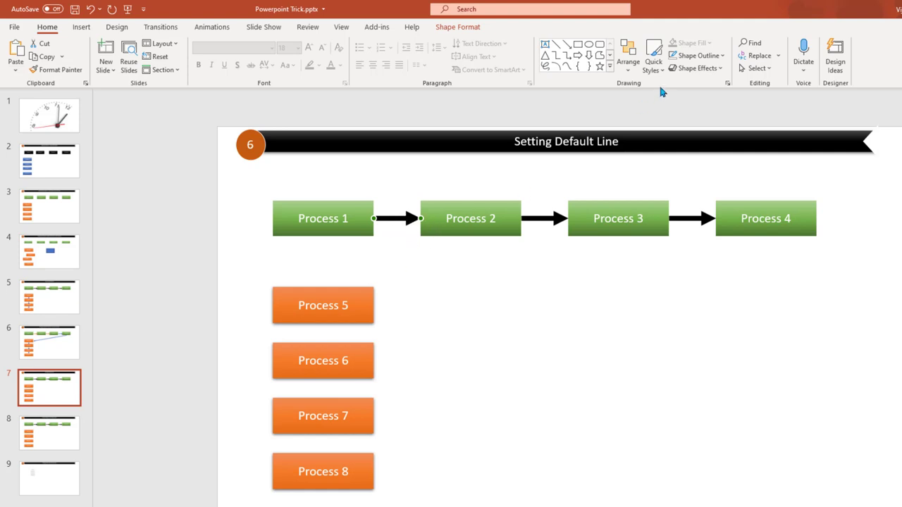
{"action": "left_click", "coordinate": [723, 55]}
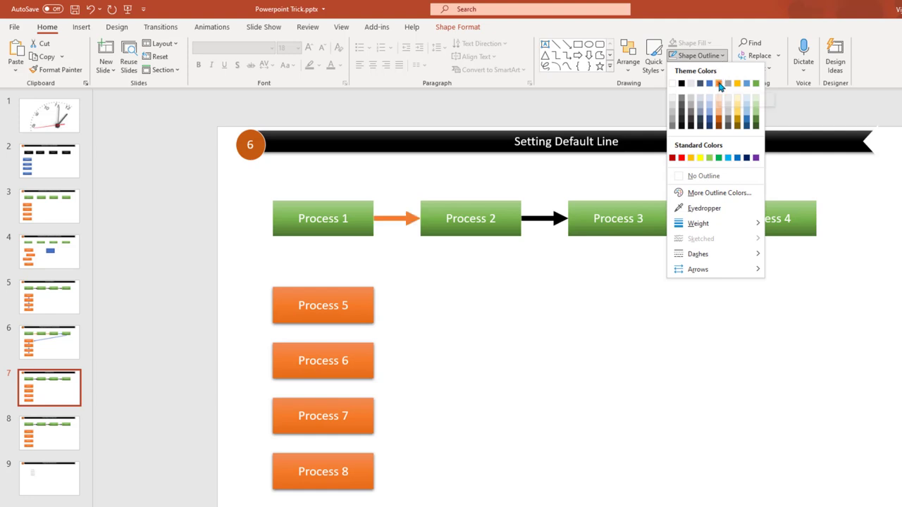
{"action": "left_click", "coordinate": [719, 83]}
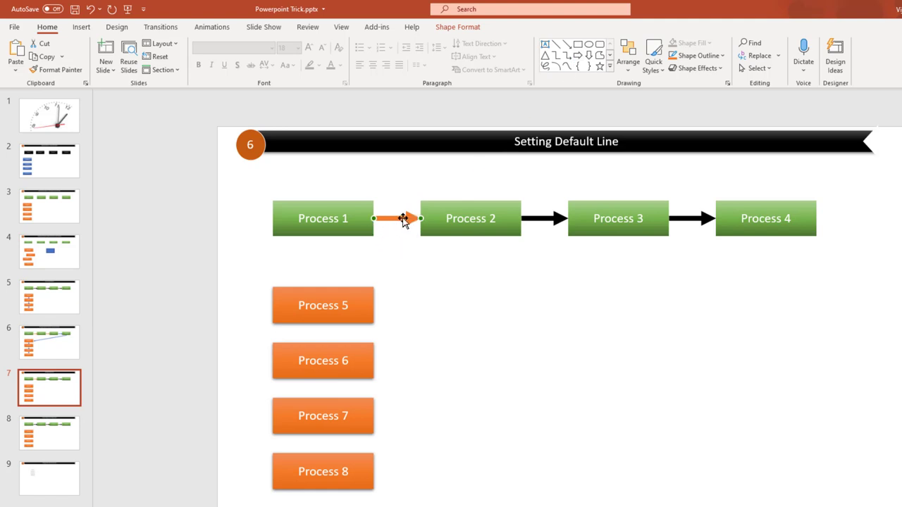
{"action": "right_click", "coordinate": [406, 218]}
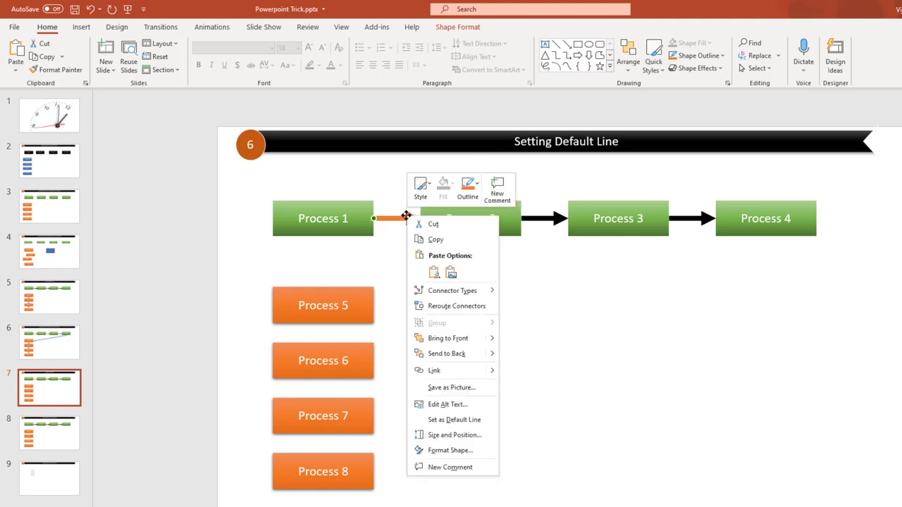
{"action": "left_click", "coordinate": [484, 422]}
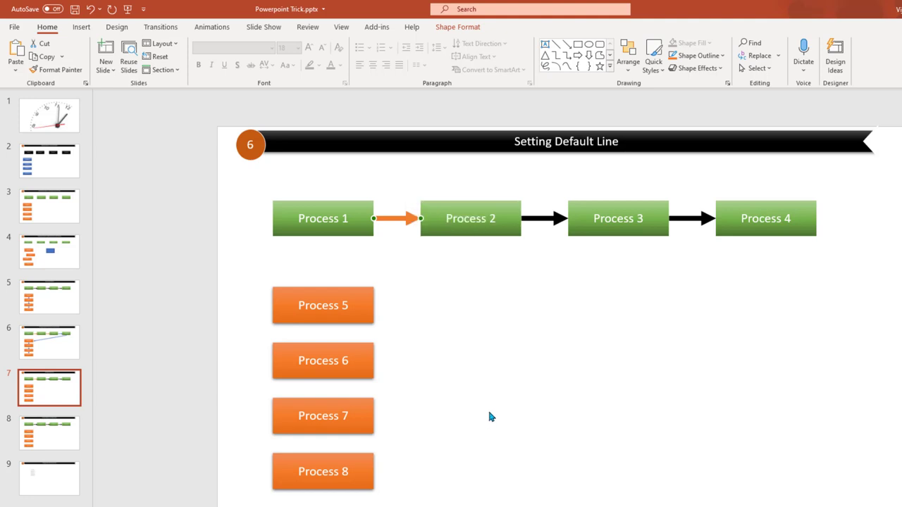
{"action": "left_click", "coordinate": [493, 382]}
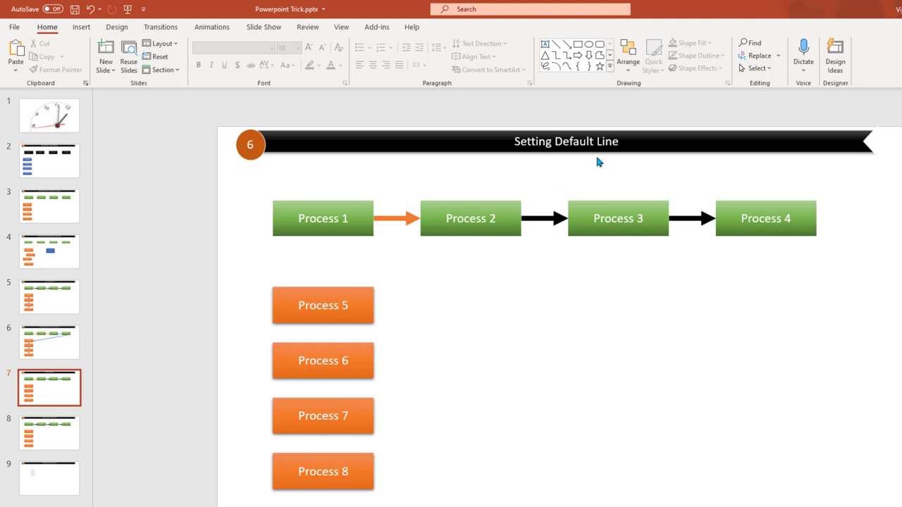
Draw orange arrows from Process 5 down to 6 and from 6 down to 7, then open slide 8
{"action": "left_click", "coordinate": [568, 44]}
{"action": "left_click_drag", "start_coordinate": [323, 323], "coordinate": [324, 343]}
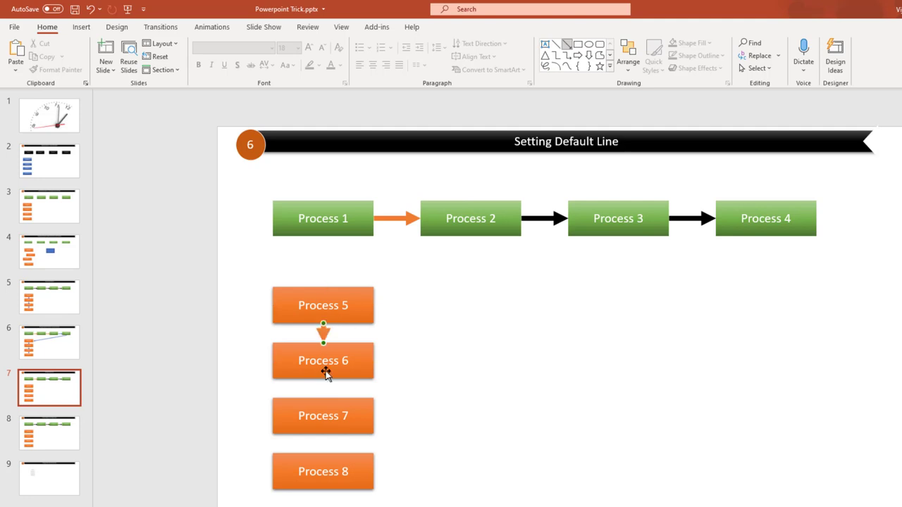
{"action": "key", "text": "Escape"}
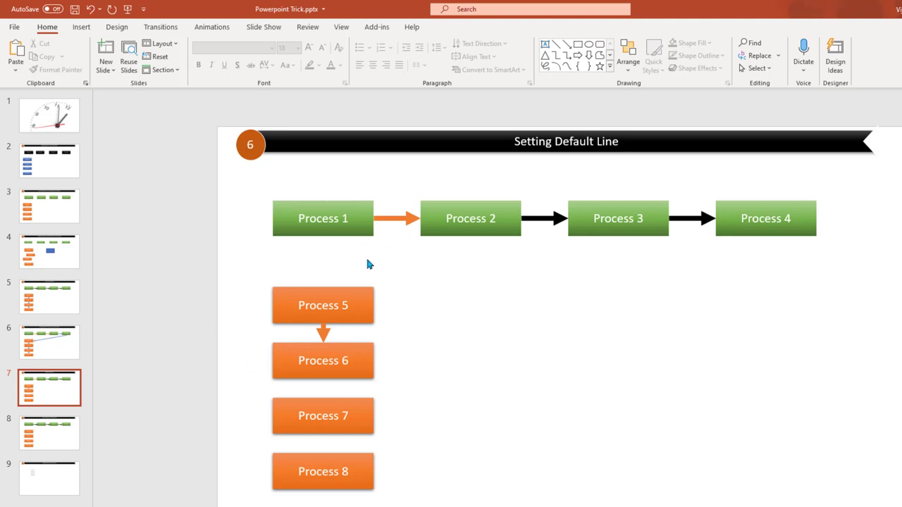
{"action": "left_click", "coordinate": [568, 44]}
{"action": "left_click_drag", "start_coordinate": [325, 378], "coordinate": [323, 398]}
{"action": "left_click", "coordinate": [444, 398]}
{"action": "left_click", "coordinate": [57, 442]}
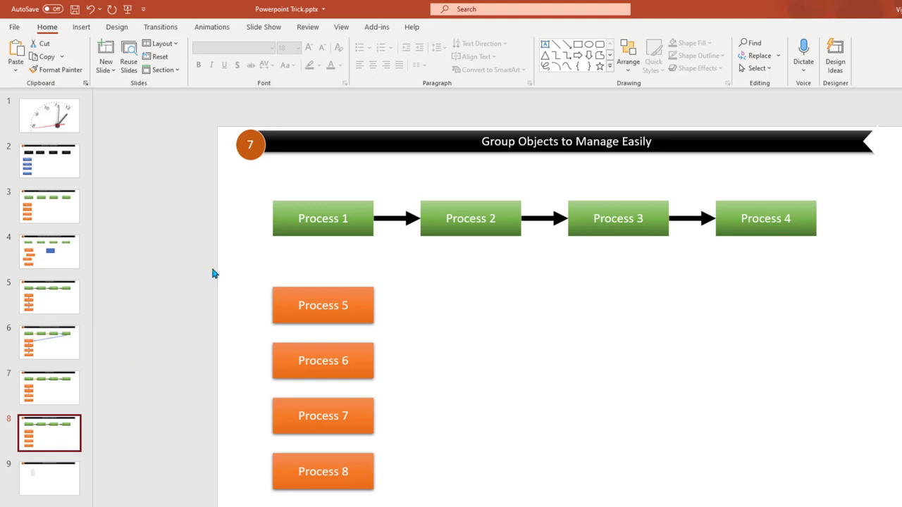
Move the four orange Process 5–8 boxes under Process 3
{"action": "left_click_drag", "start_coordinate": [215, 267], "coordinate": [431, 493]}
{"action": "left_click", "coordinate": [437, 484]}
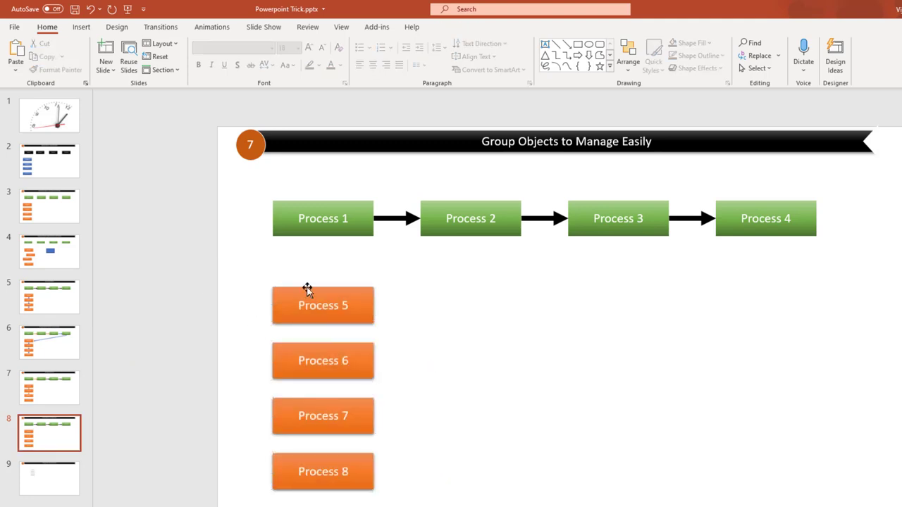
{"action": "left_click_drag", "start_coordinate": [247, 268], "coordinate": [453, 506]}
{"action": "left_click_drag", "start_coordinate": [347, 400], "coordinate": [473, 393]}
{"action": "left_click_drag", "start_coordinate": [465, 343], "coordinate": [578, 338]}
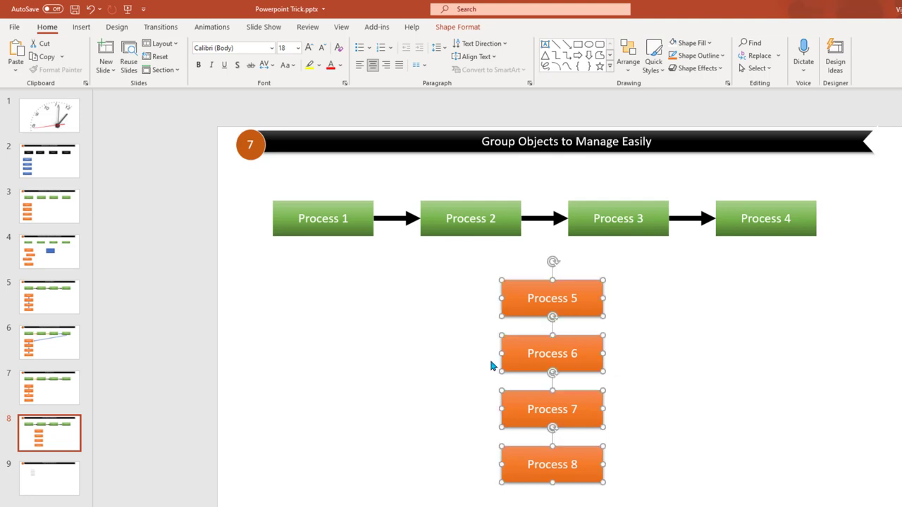
{"action": "left_click", "coordinate": [453, 354]}
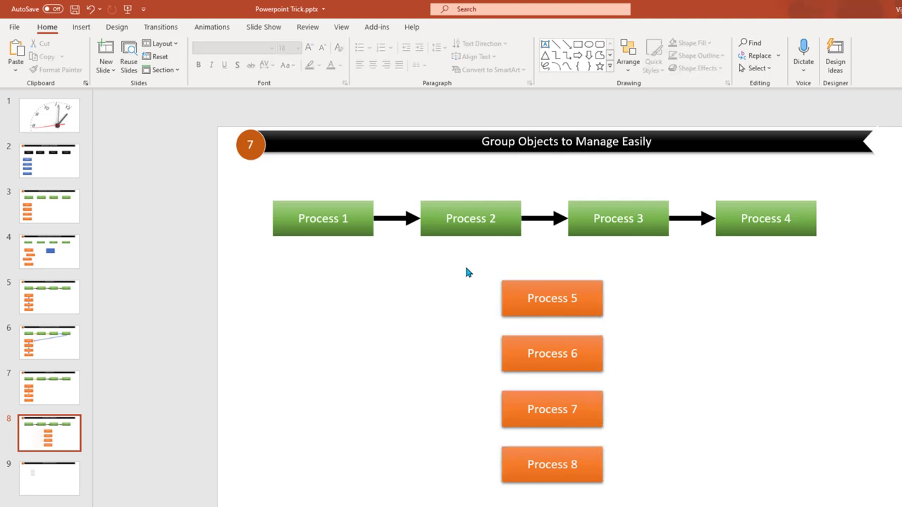
Select all four orange boxes and group them into one object with Ctrl+G
{"action": "left_click_drag", "start_coordinate": [479, 275], "coordinate": [628, 502]}
{"action": "left_click", "coordinate": [427, 393]}
{"action": "left_click", "coordinate": [548, 286]}
{"action": "left_click_drag", "start_coordinate": [548, 286], "coordinate": [499, 288]}
{"action": "key", "text": "ctrl+z"}
{"action": "left_click", "coordinate": [424, 346]}
{"action": "left_click_drag", "start_coordinate": [472, 259], "coordinate": [649, 506]}
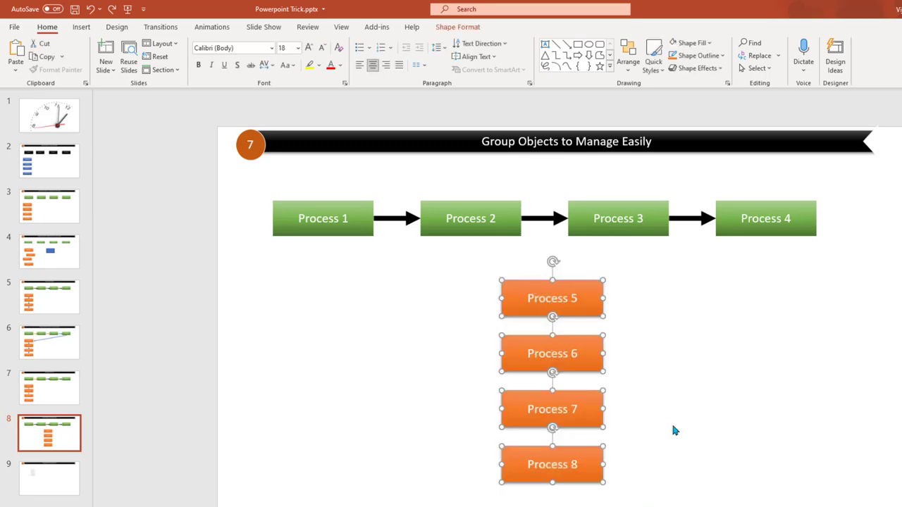
{"action": "key", "text": "ctrl+g"}
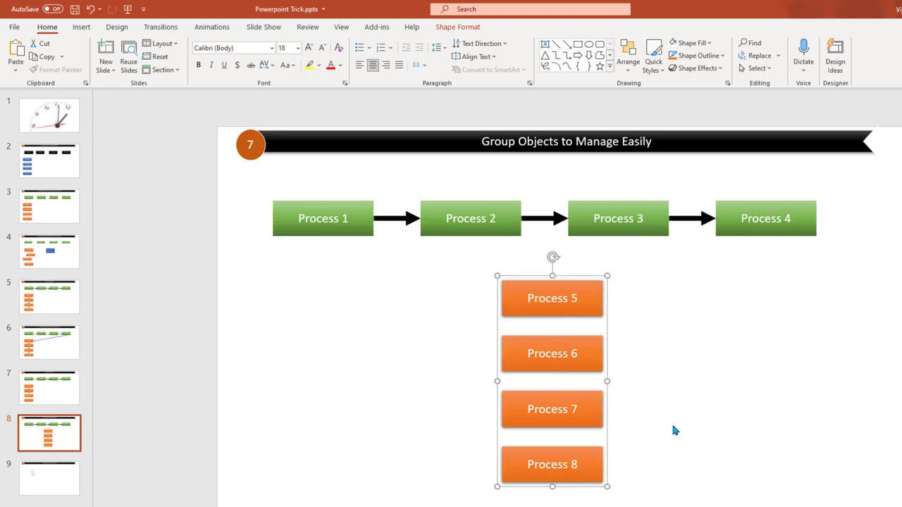
{"action": "left_click", "coordinate": [426, 359]}
Move the orange Process 5–8 group to the lower left of the slide
{"action": "left_click", "coordinate": [543, 283]}
{"action": "left_click_drag", "start_coordinate": [542, 281], "coordinate": [301, 302]}
{"action": "left_click_drag", "start_coordinate": [837, 268], "coordinate": [829, 263]}
{"action": "left_click_drag", "start_coordinate": [827, 263], "coordinate": [389, 317]}
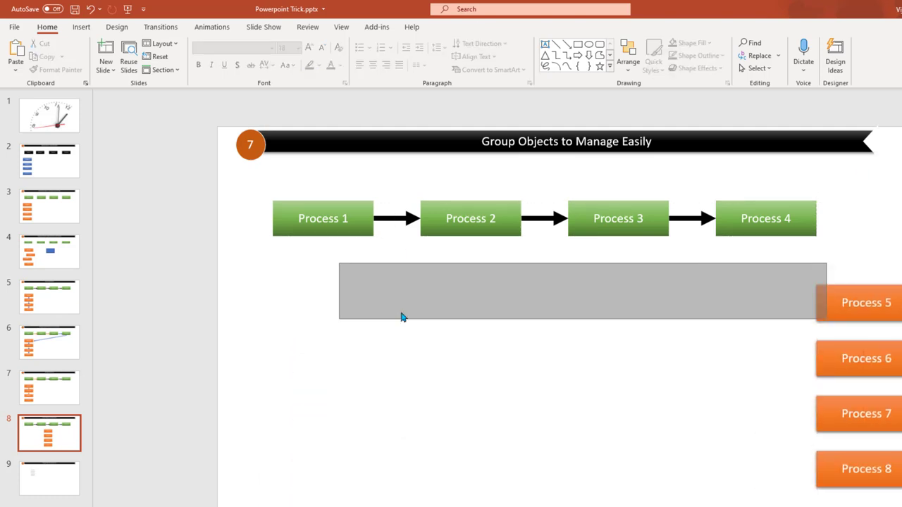
{"action": "left_click", "coordinate": [872, 288]}
{"action": "left_click_drag", "start_coordinate": [873, 288], "coordinate": [348, 282]}
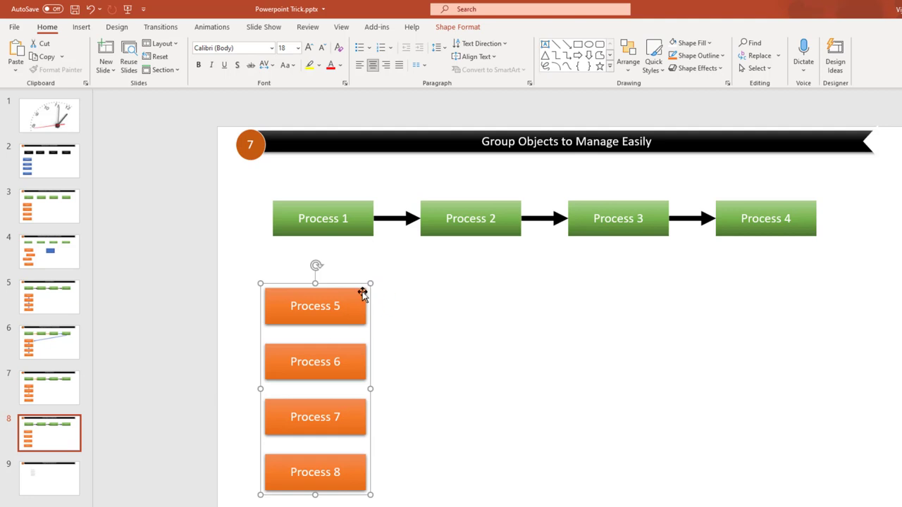
Shrink the group proportionally, then open slide 9, Change from Text to Smart Art
{"action": "left_click_drag", "start_coordinate": [370, 283], "coordinate": [333, 353]}
{"action": "left_click", "coordinate": [229, 384]}
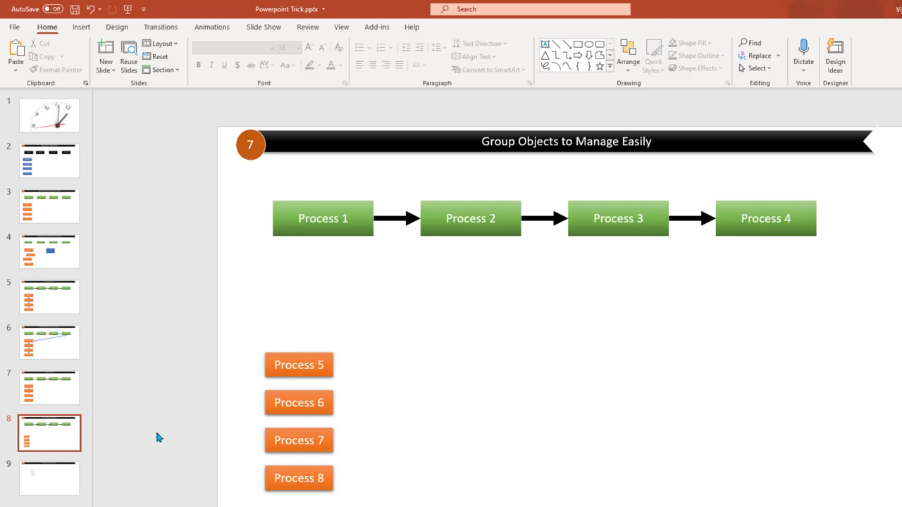
{"action": "left_click", "coordinate": [52, 472]}
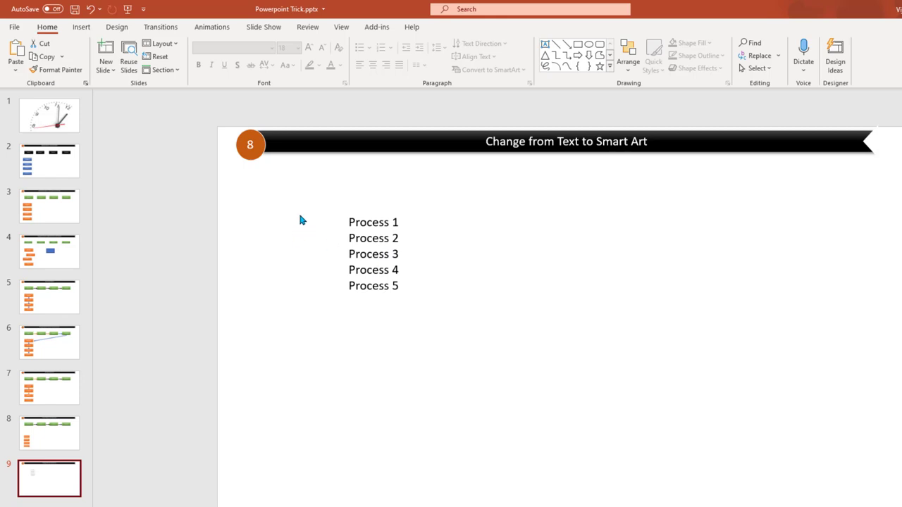
Convert the Process 1–5 text list to a Basic Cycle SmartArt and enlarge it across the slide
{"action": "left_click", "coordinate": [344, 240]}
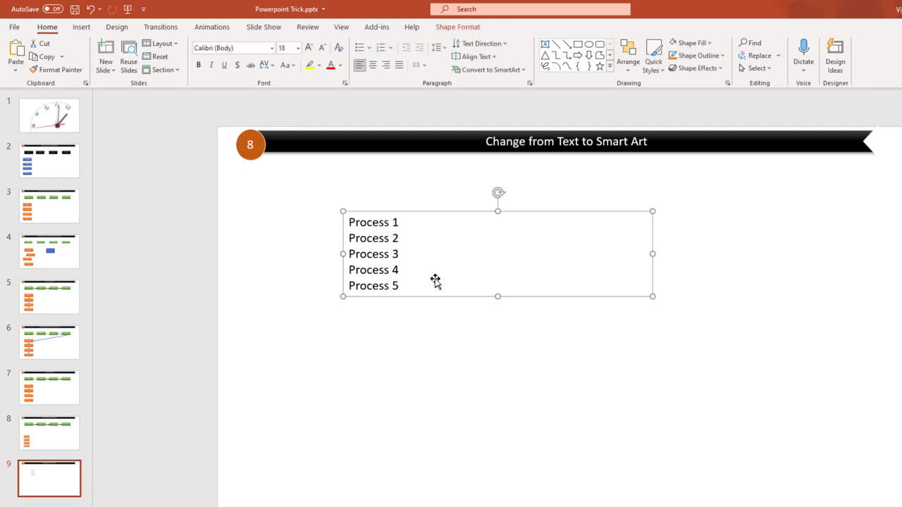
{"action": "left_click", "coordinate": [384, 255]}
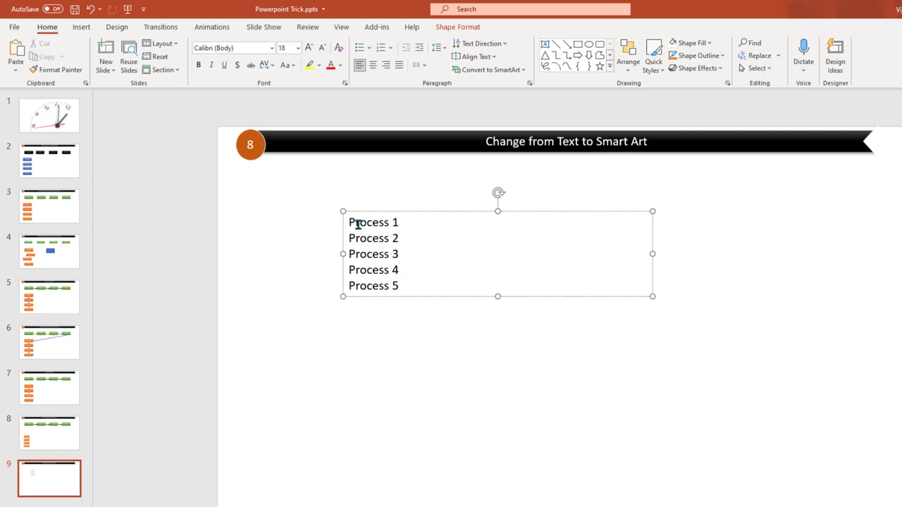
{"action": "left_click_drag", "start_coordinate": [351, 227], "coordinate": [407, 294]}
{"action": "right_click", "coordinate": [376, 278]}
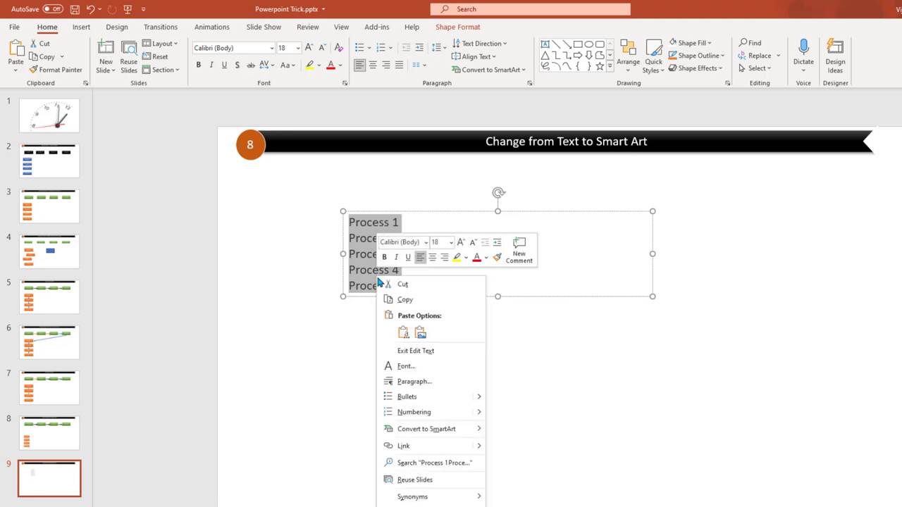
{"action": "mouse_move", "coordinate": [479, 430]}
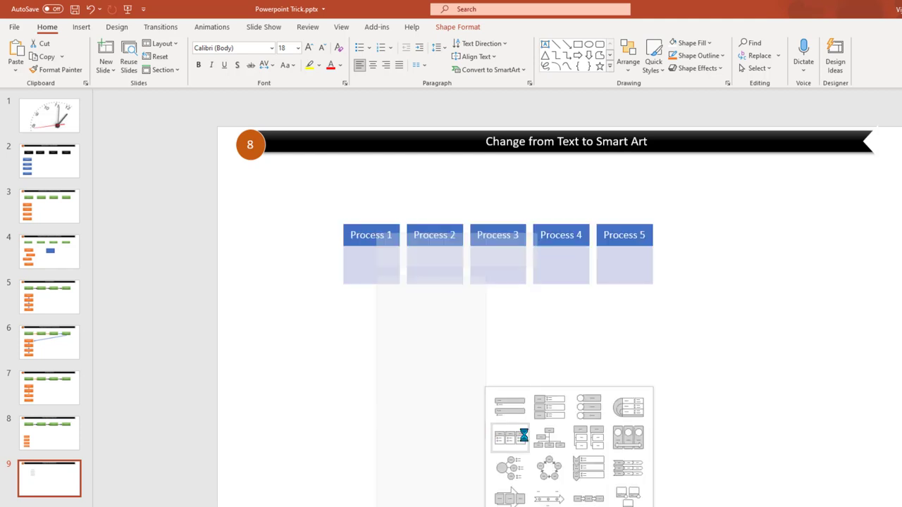
{"action": "left_click", "coordinate": [553, 470]}
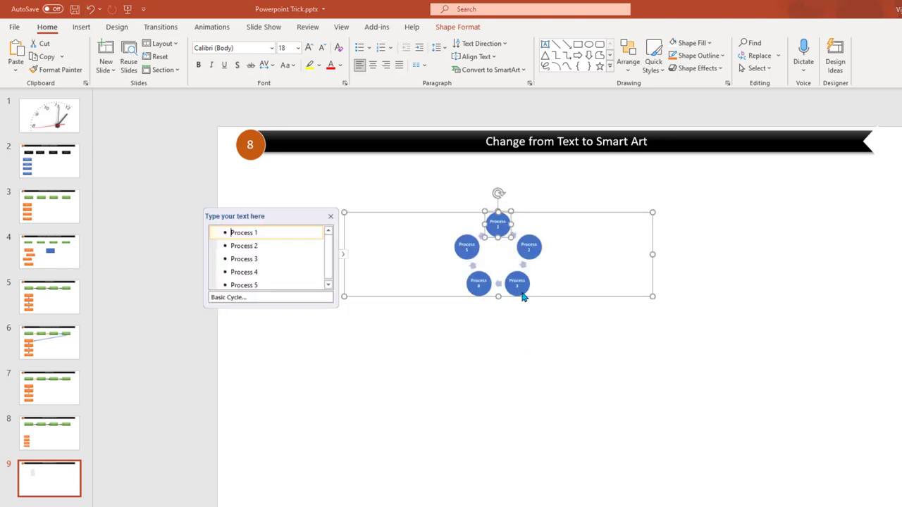
{"action": "left_click_drag", "start_coordinate": [652, 297], "coordinate": [838, 428]}
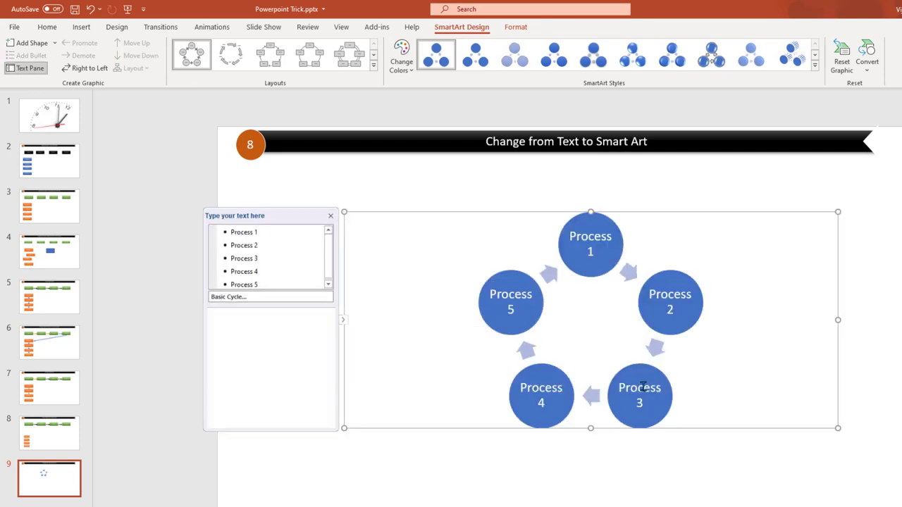
Apply the 3-D Polished SmartArt style to the Process 1–5 cycle diagram
{"action": "left_click", "coordinate": [465, 483]}
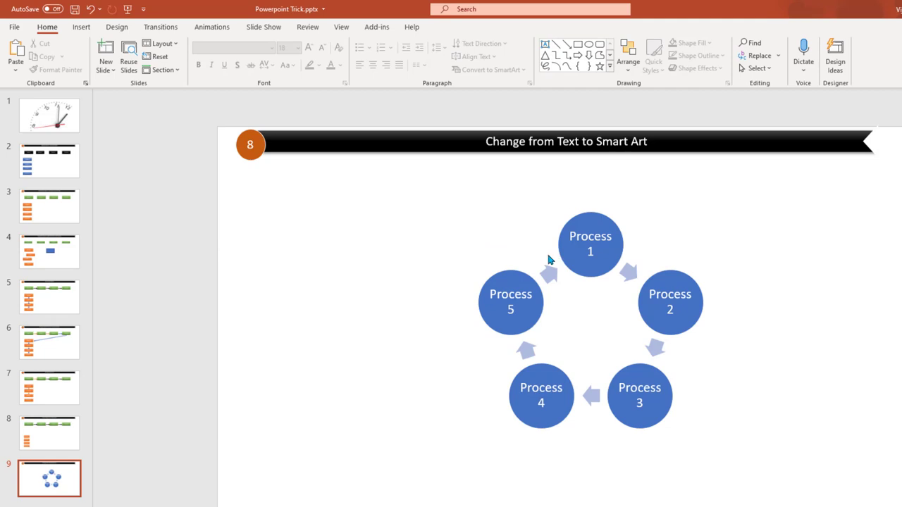
{"action": "left_click", "coordinate": [557, 266]}
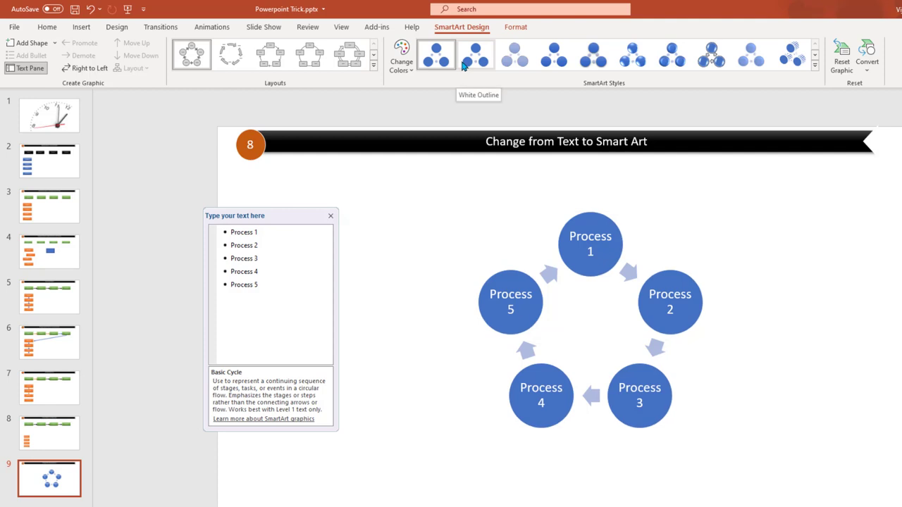
{"action": "left_click", "coordinate": [816, 69]}
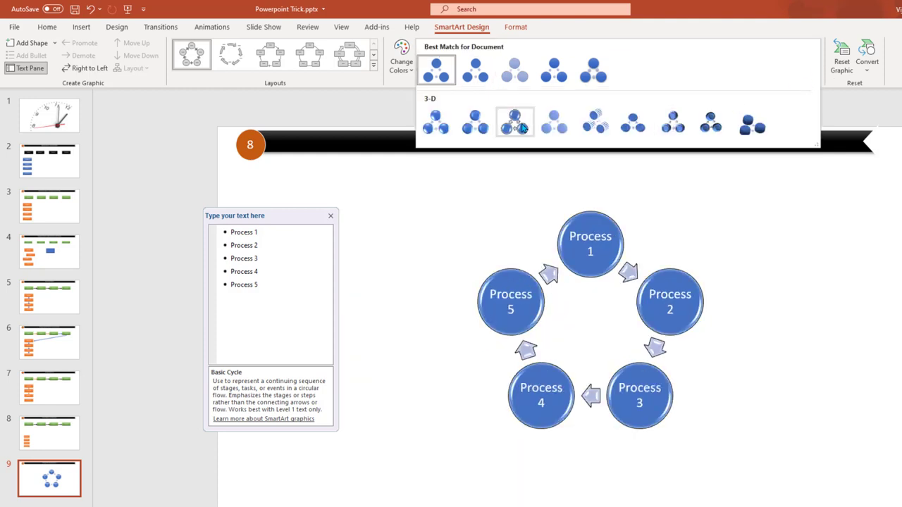
{"action": "left_click", "coordinate": [435, 127]}
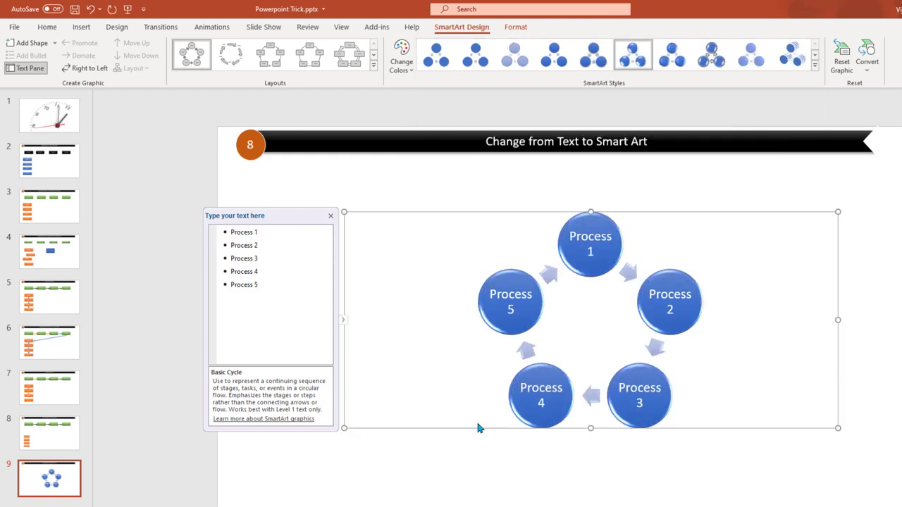
{"action": "left_click", "coordinate": [440, 485]}
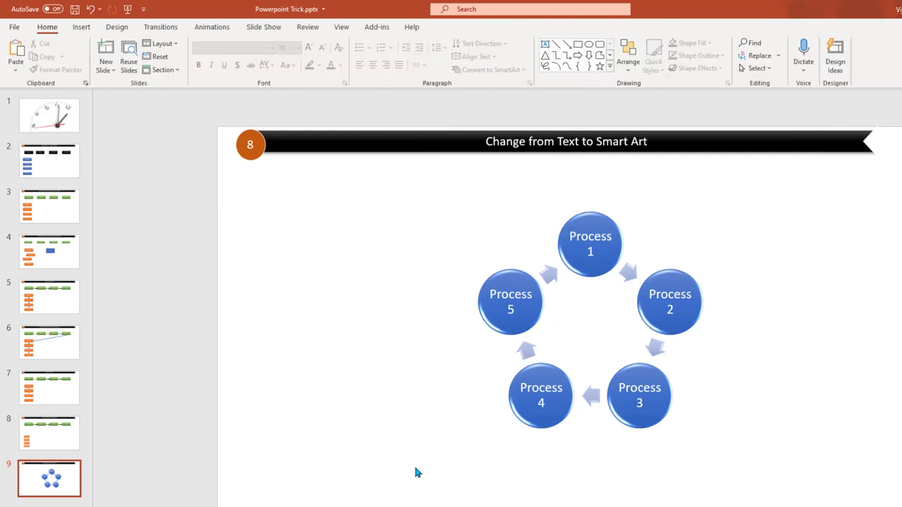